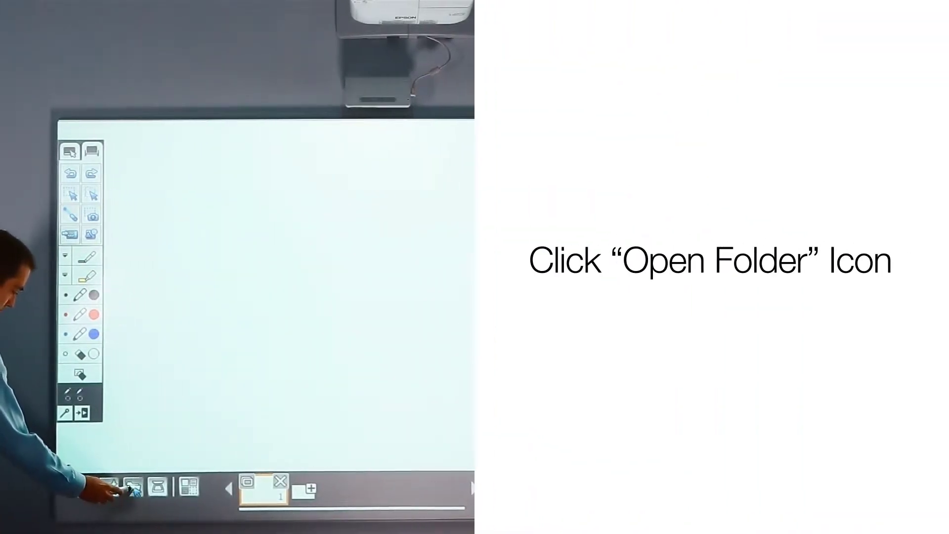
Browse the USB drive files in the Open dialog to choose one to open.
left_click(136, 485)
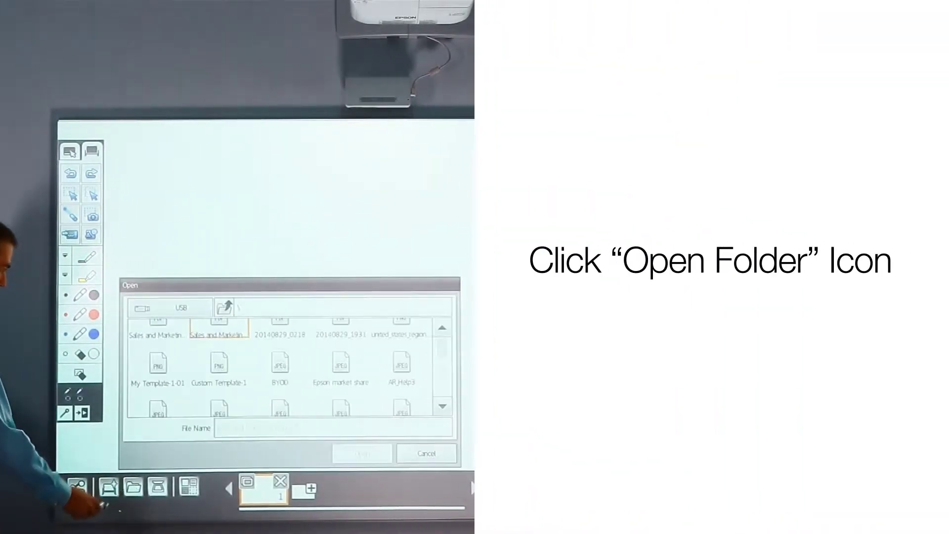